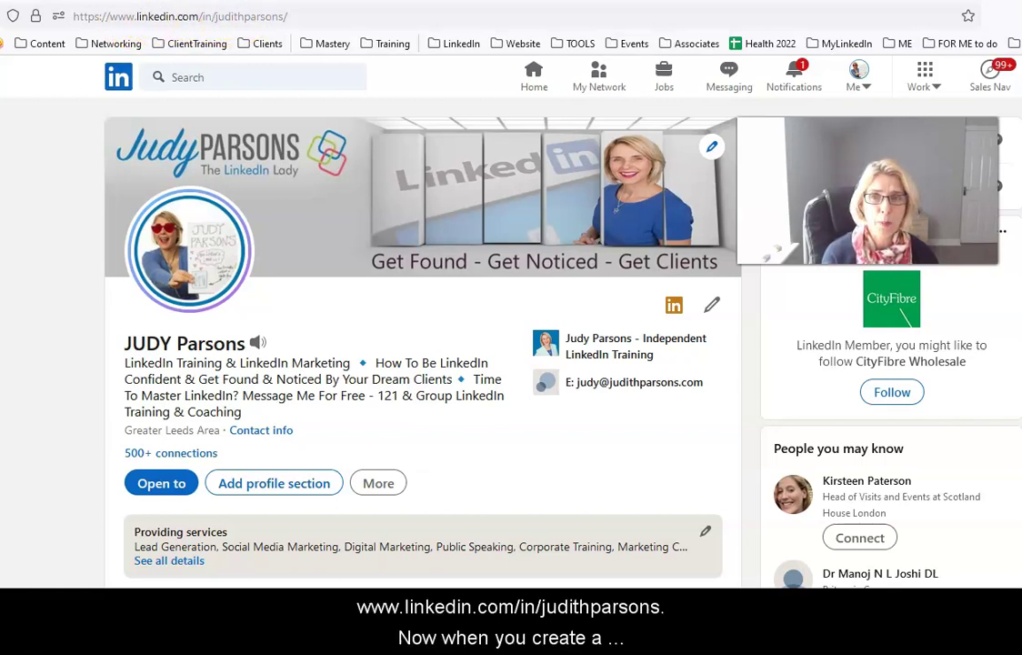
View the contact information on your own LinkedIn profile to check the profile URL, and close it
{"action": "key", "text": "Return"}
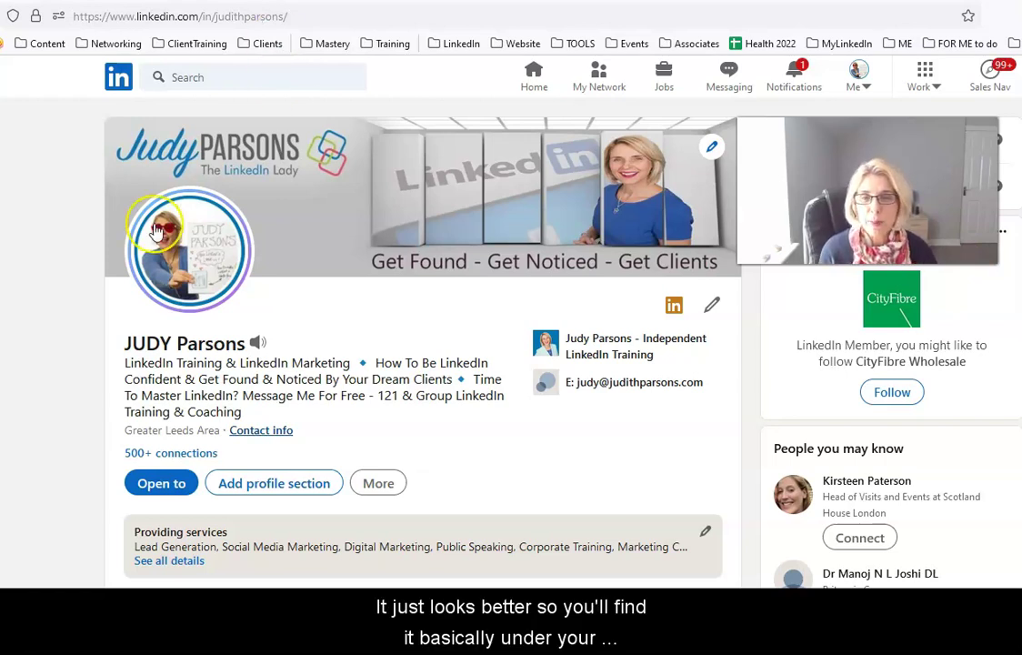
{"action": "left_click", "coordinate": [271, 433]}
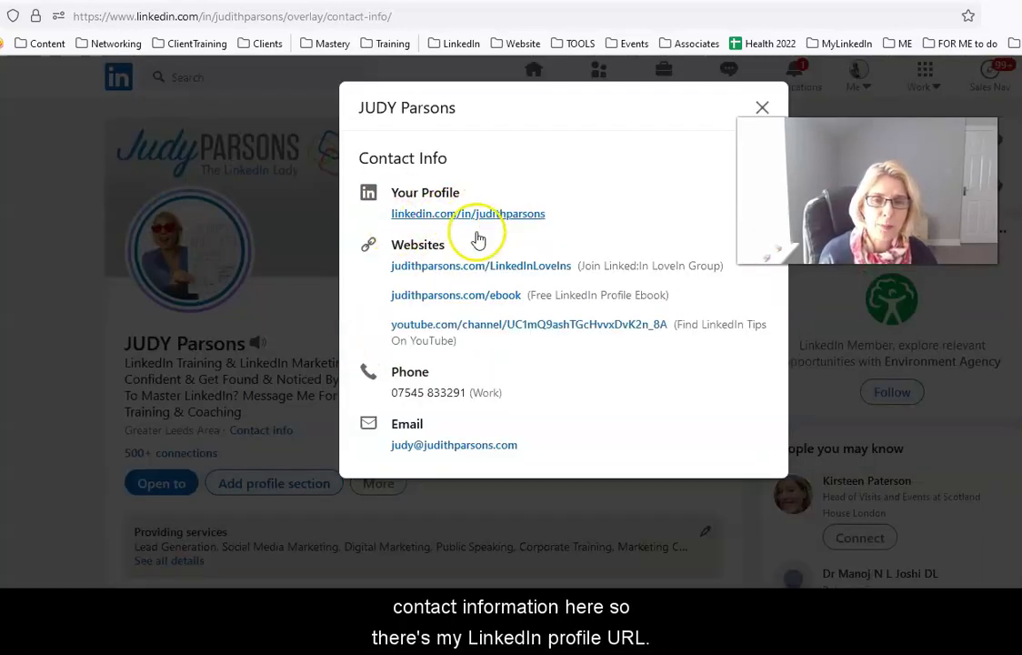
{"action": "left_click", "coordinate": [762, 108]}
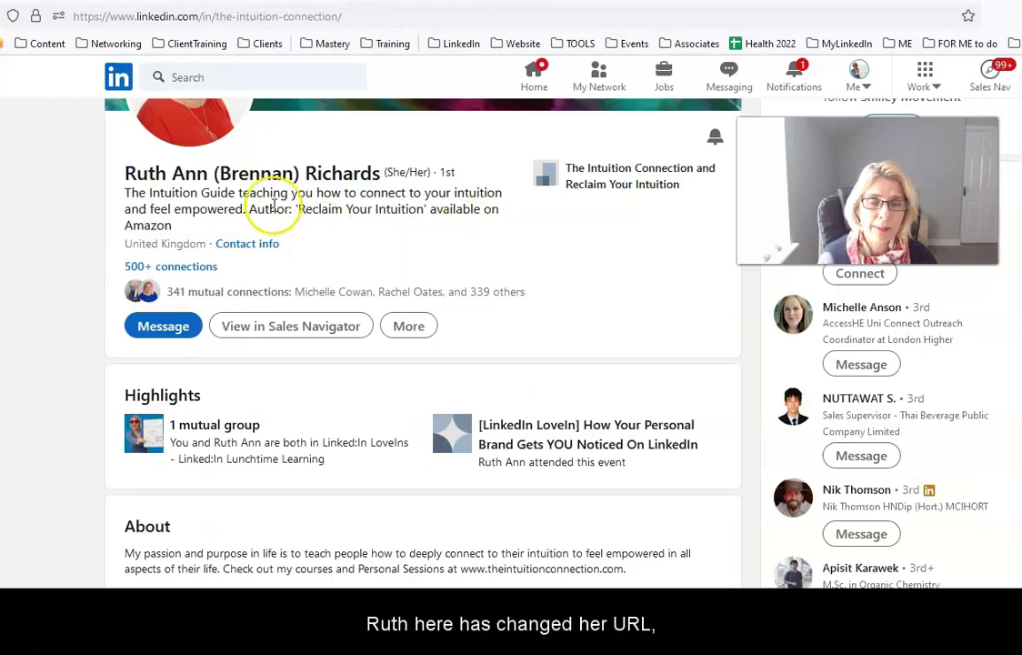
{"action": "left_click", "coordinate": [242, 254]}
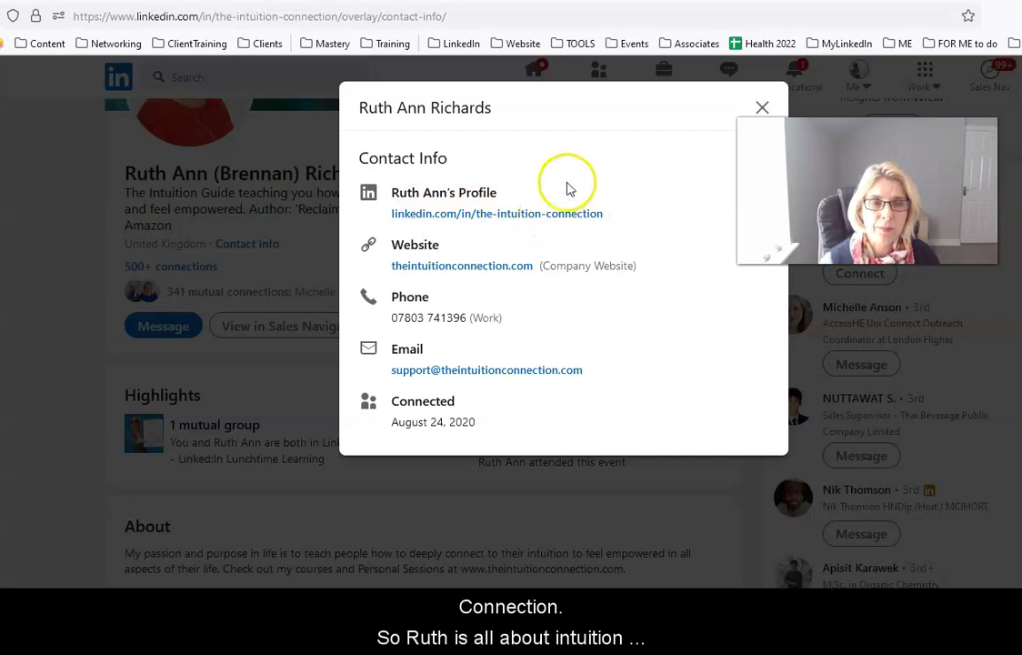
{"action": "left_click", "coordinate": [762, 107]}
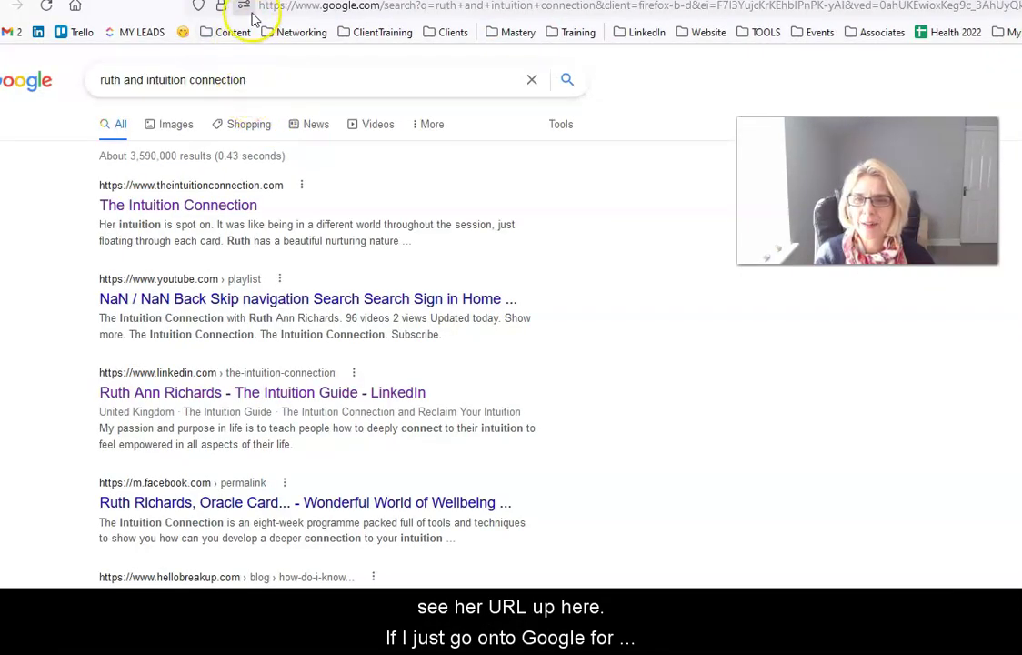
Switch to Google and examine the search results for the Intuition Guide's first name combined with "intuition connection"
{"action": "left_click", "coordinate": [76, 203]}
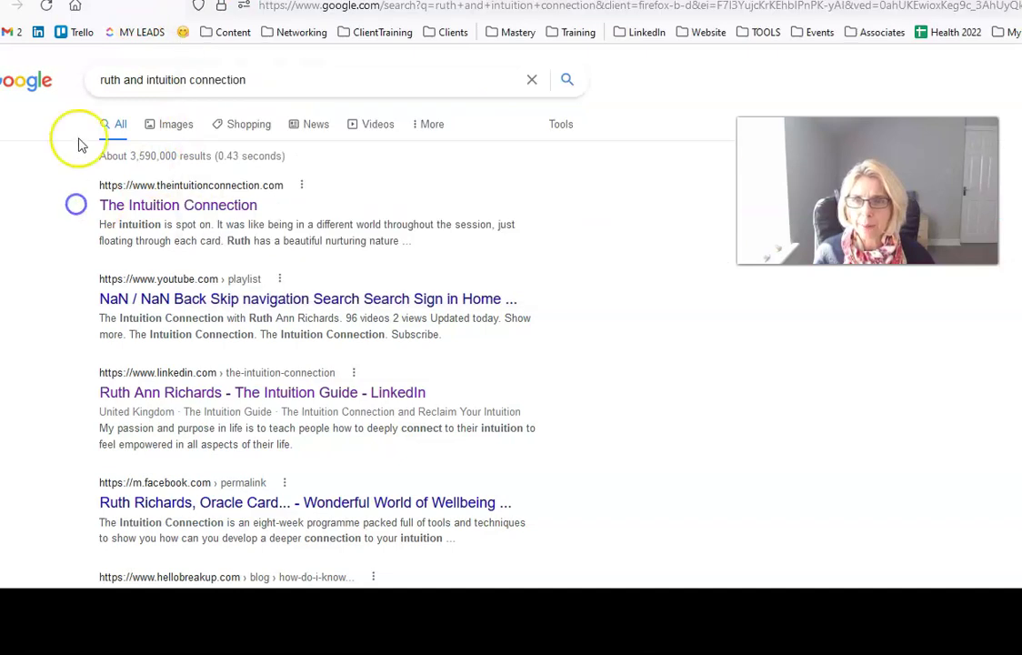
{"action": "left_click_drag", "start_coordinate": [123, 81], "coordinate": [228, 77]}
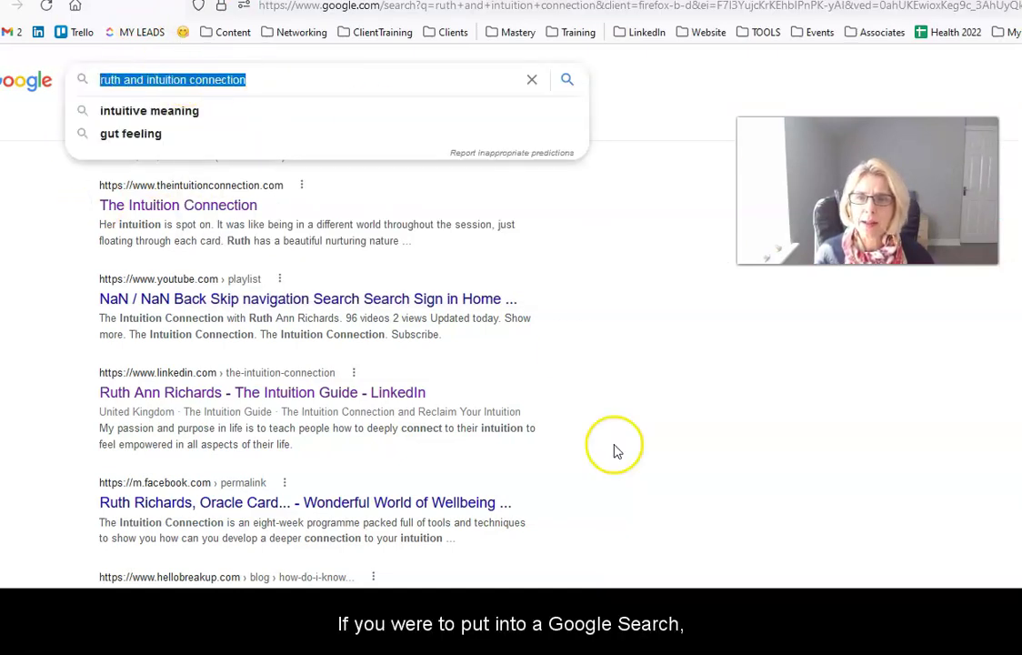
{"action": "left_click", "coordinate": [522, 378]}
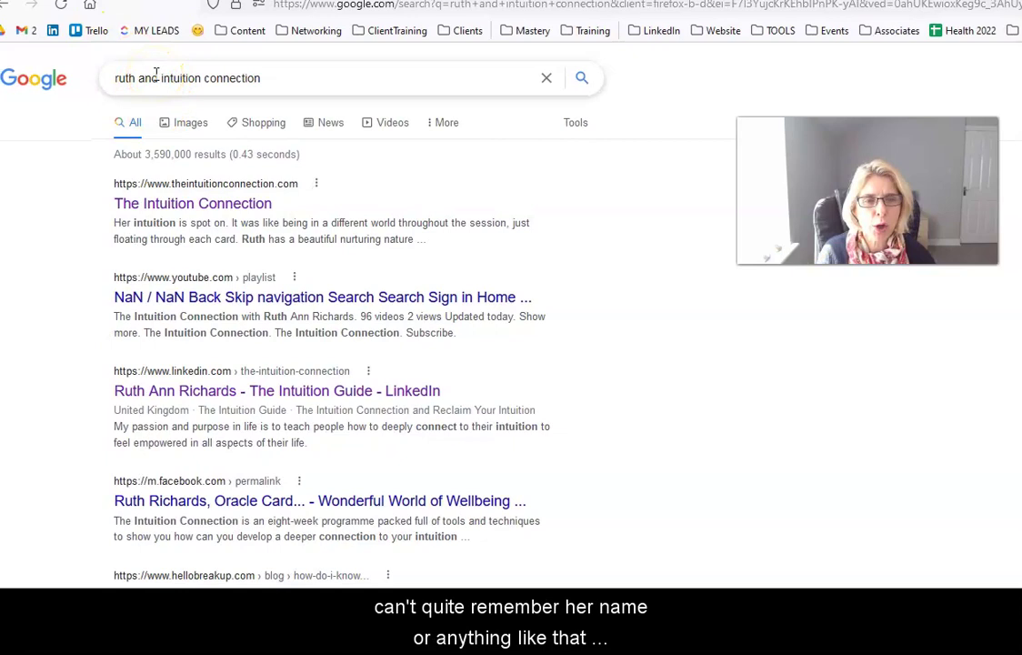
{"action": "left_click", "coordinate": [180, 89]}
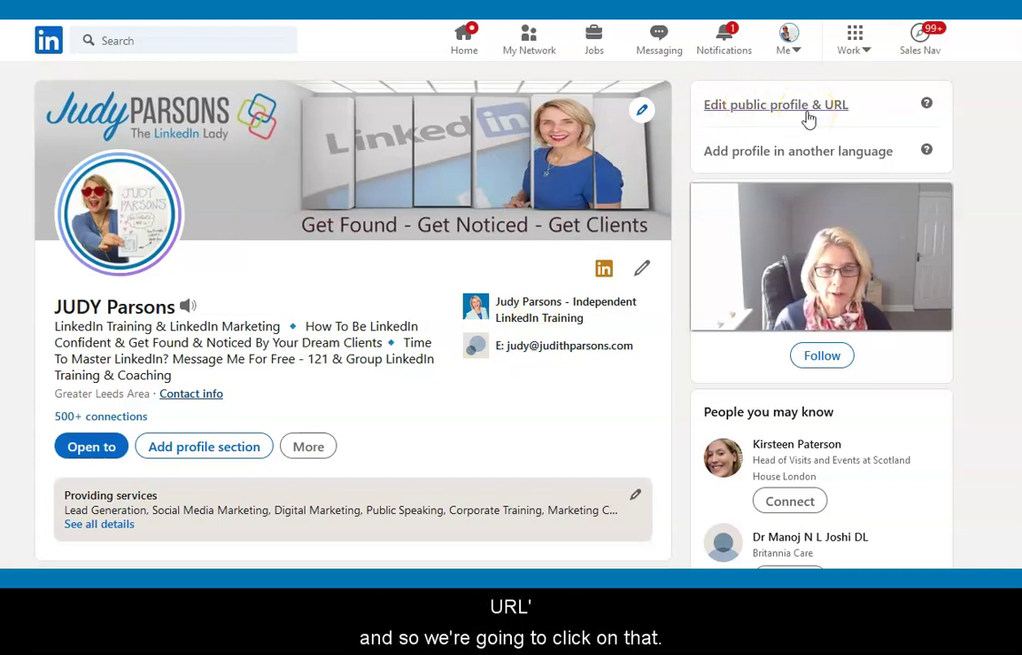
Open the public profile and URL settings from your own profile and review the Edit Visibility options for each profile section
{"action": "left_click", "coordinate": [735, 105]}
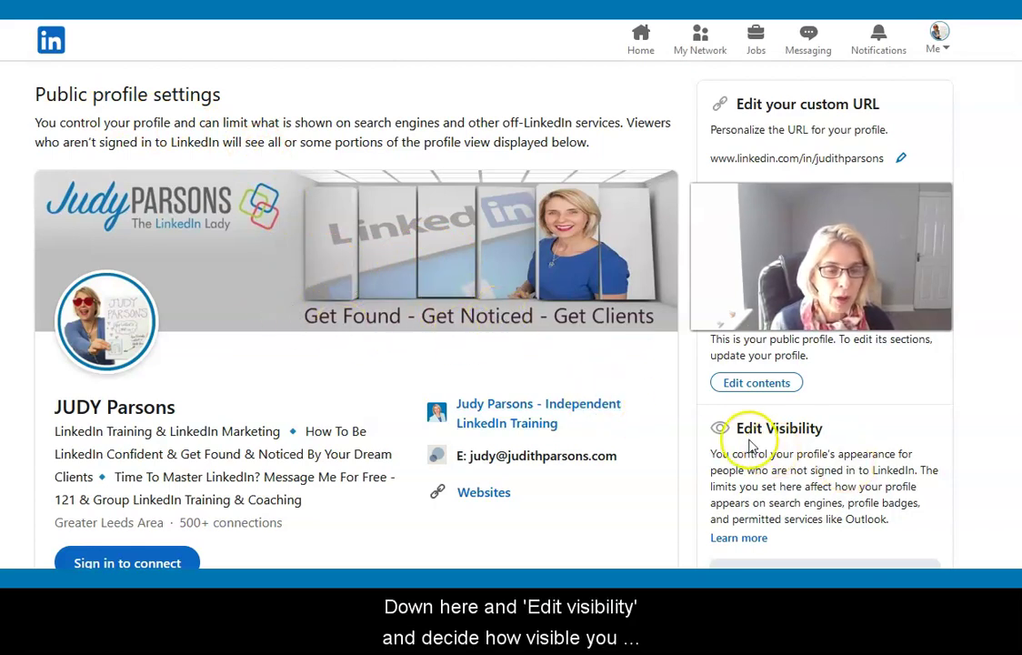
{"action": "scroll", "coordinate": [814, 423], "scroll_direction": "down", "scroll_amount": 2}
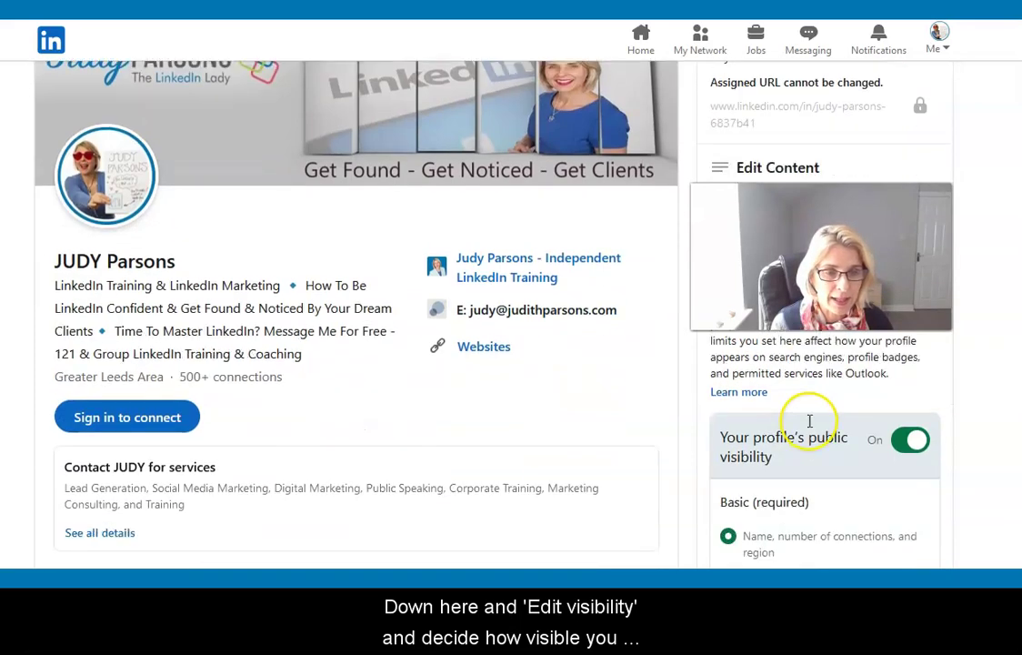
{"action": "scroll", "coordinate": [778, 424], "scroll_direction": "down", "scroll_amount": 1}
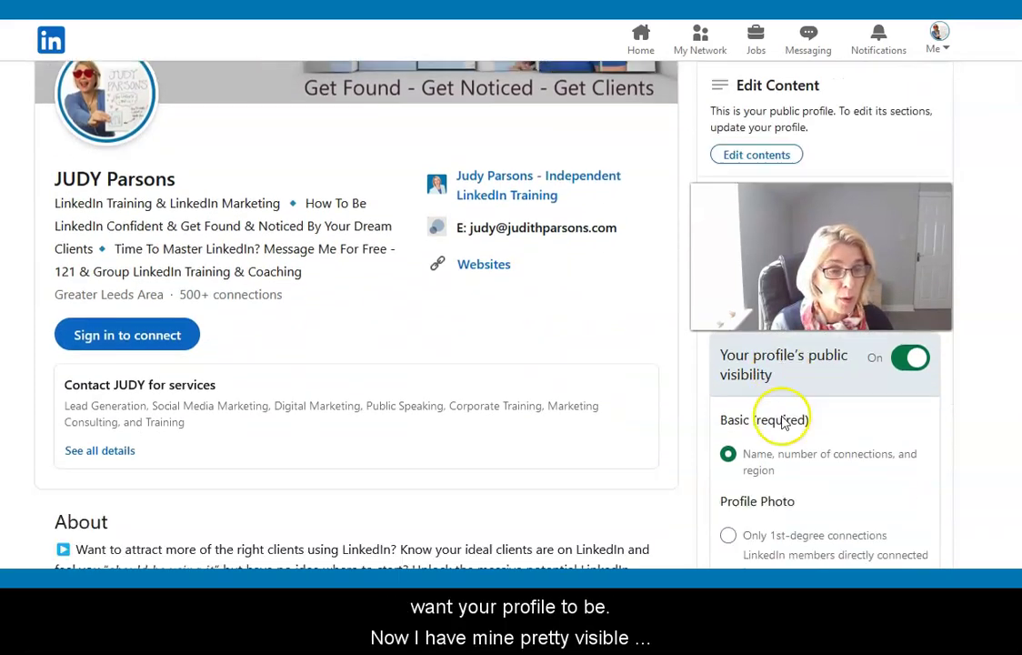
{"action": "scroll", "coordinate": [785, 419], "scroll_direction": "down", "scroll_amount": 4}
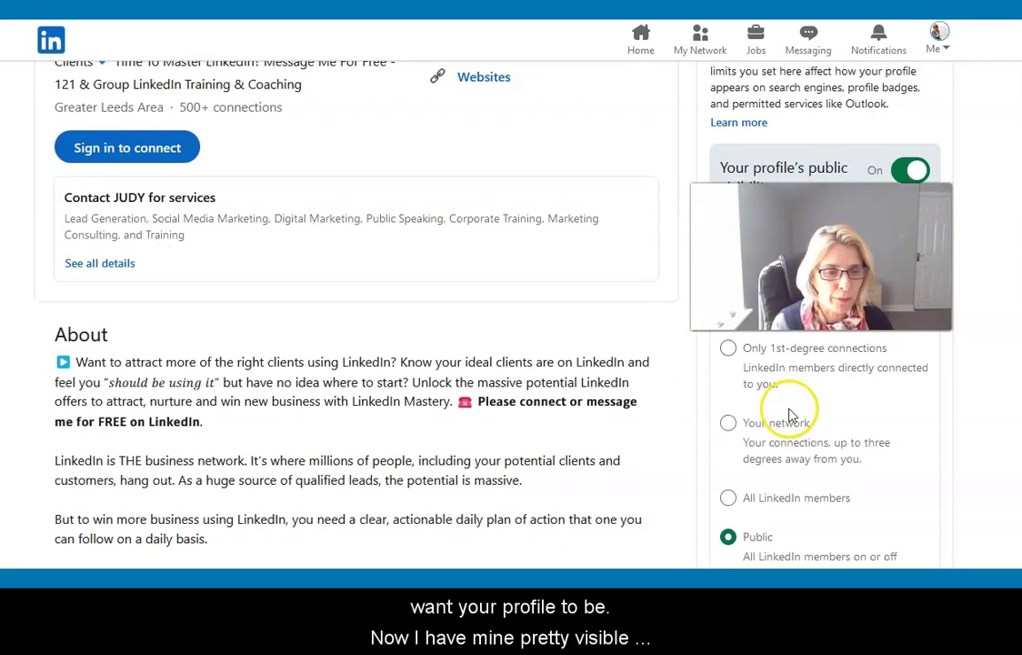
{"action": "scroll", "coordinate": [794, 407], "scroll_direction": "down", "scroll_amount": 2}
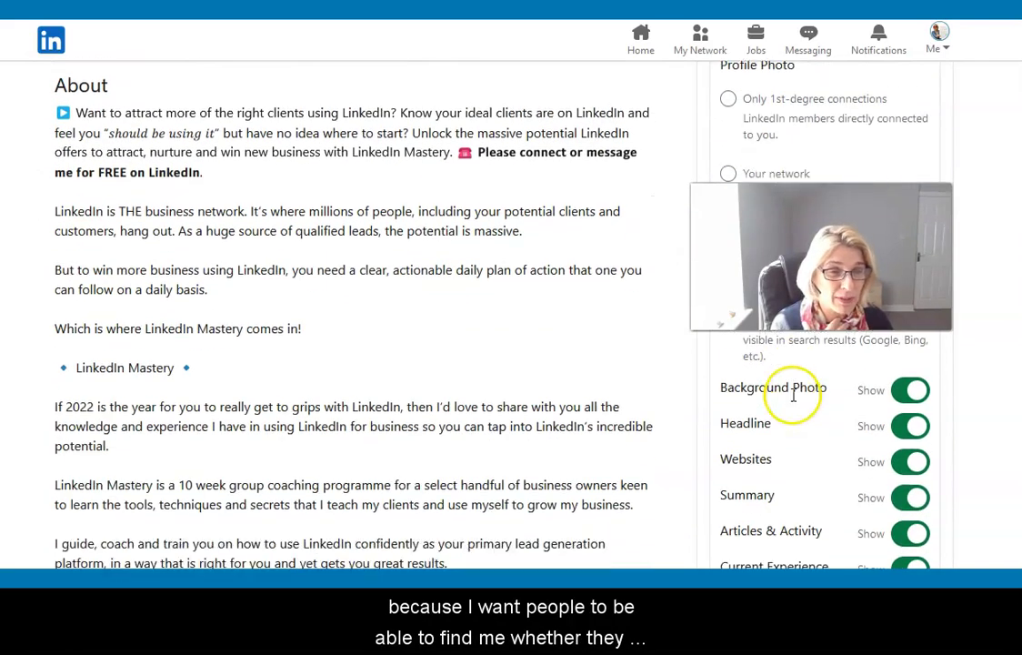
{"action": "scroll", "coordinate": [791, 393], "scroll_direction": "down", "scroll_amount": 1}
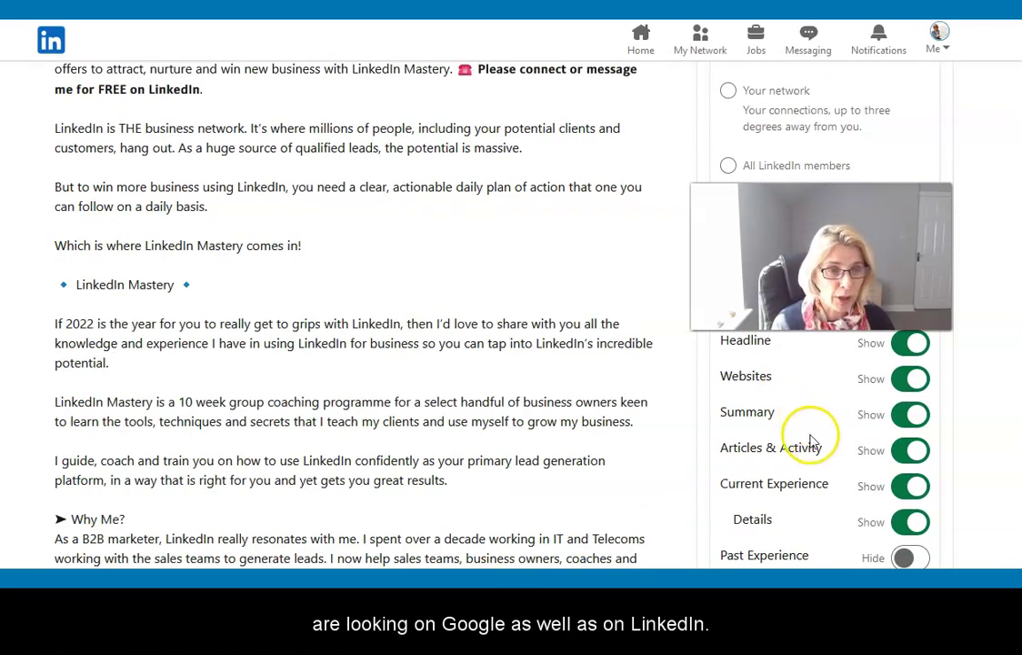
{"action": "scroll", "coordinate": [804, 438], "scroll_direction": "down", "scroll_amount": 1}
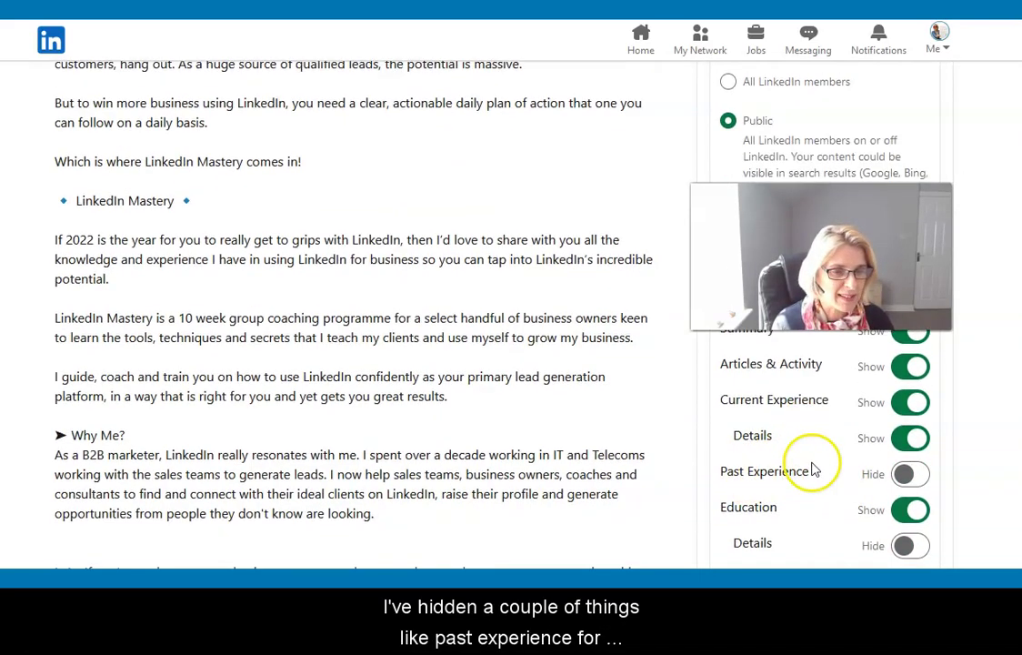
{"action": "scroll", "coordinate": [805, 450], "scroll_direction": "down", "scroll_amount": 1}
{"action": "scroll", "coordinate": [798, 466], "scroll_direction": "down", "scroll_amount": 1}
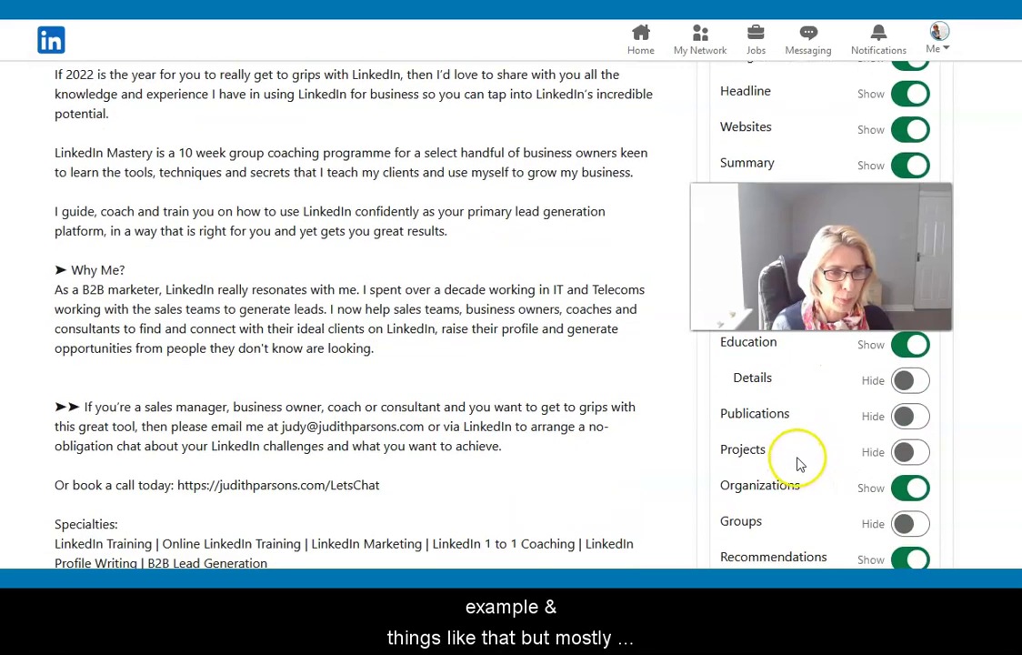
{"action": "scroll", "coordinate": [798, 466], "scroll_direction": "up", "scroll_amount": 1}
{"action": "scroll", "coordinate": [788, 486], "scroll_direction": "up", "scroll_amount": 3}
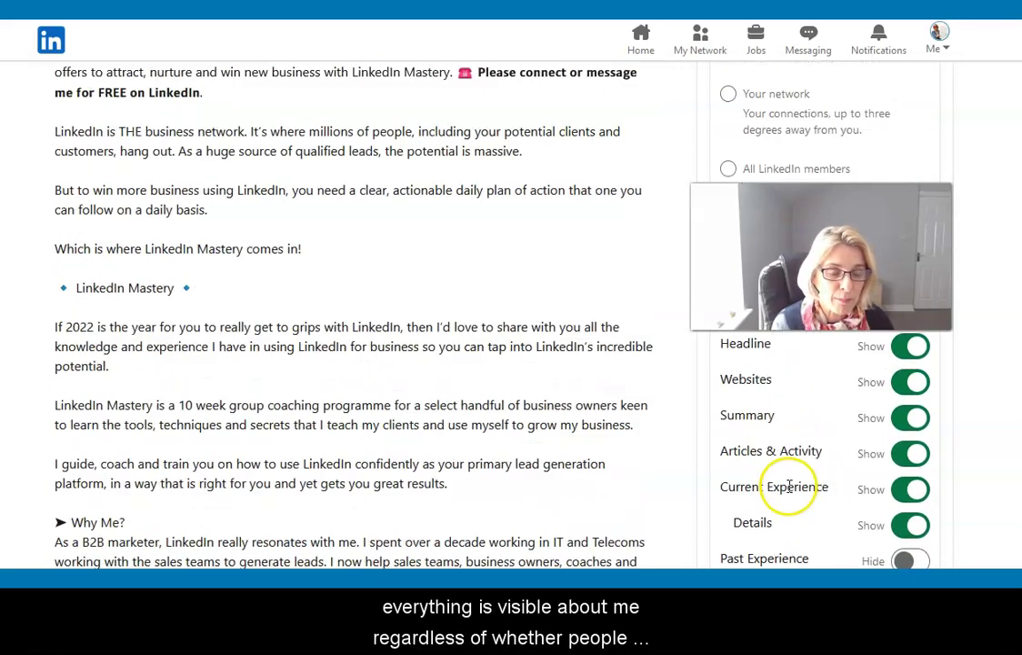
{"action": "scroll", "coordinate": [782, 480], "scroll_direction": "up", "scroll_amount": 1}
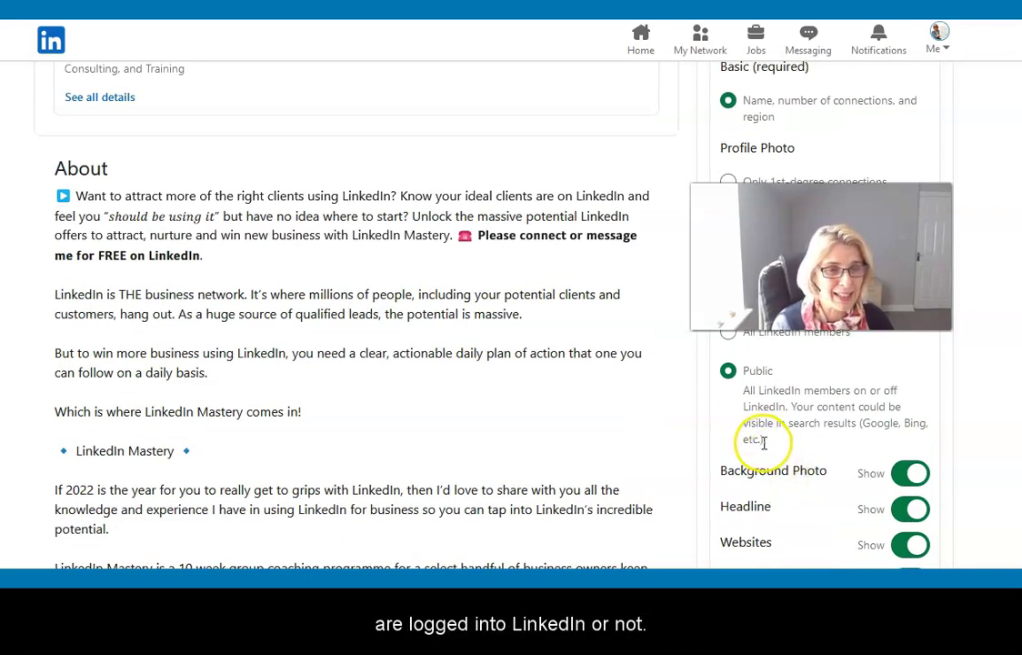
{"action": "scroll", "coordinate": [759, 440], "scroll_direction": "up", "scroll_amount": 2}
{"action": "scroll", "coordinate": [388, 303], "scroll_direction": "up", "scroll_amount": 2}
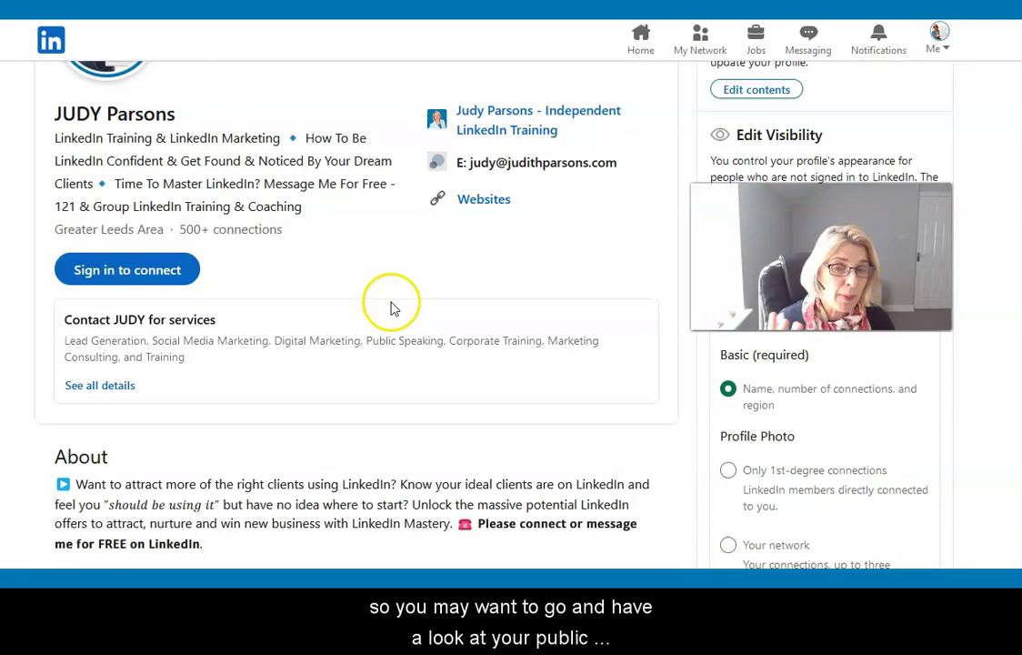
{"action": "scroll", "coordinate": [487, 314], "scroll_direction": "up", "scroll_amount": 1}
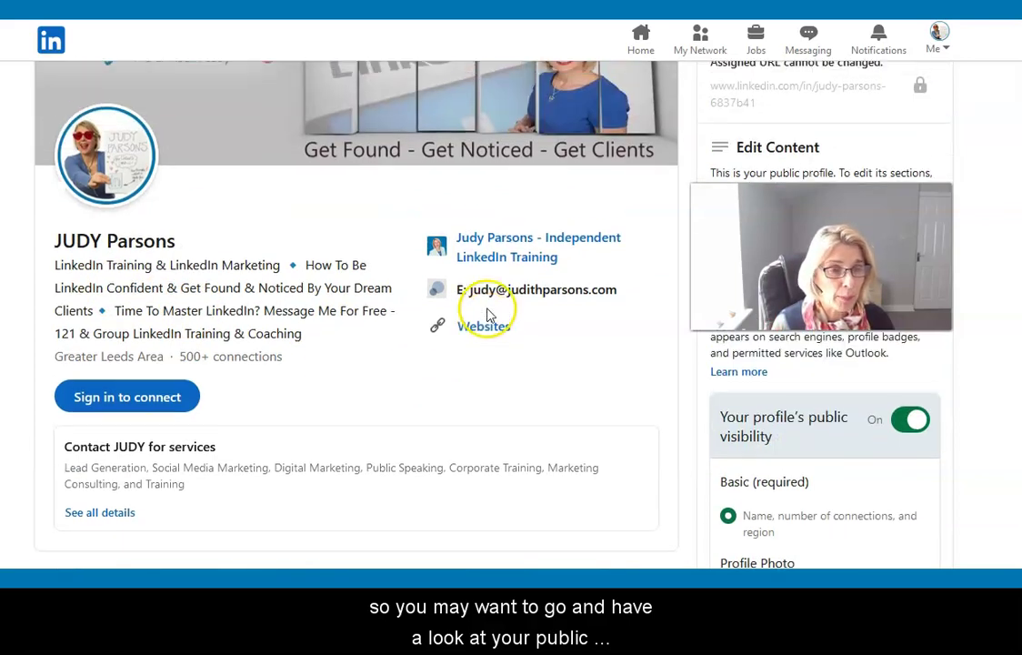
{"action": "scroll", "coordinate": [416, 337], "scroll_direction": "up", "scroll_amount": 1}
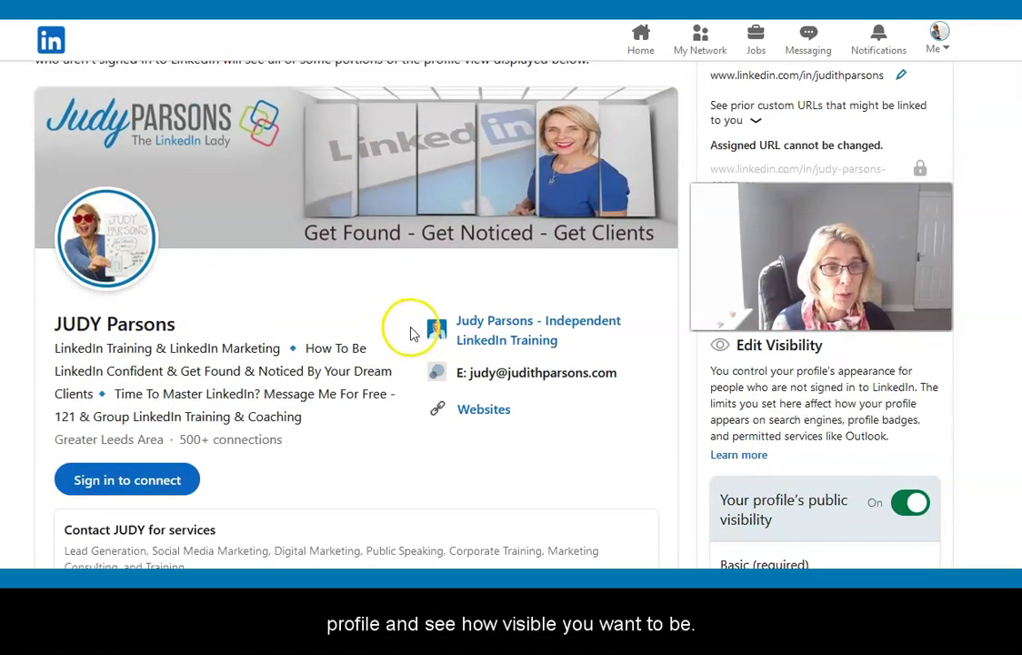
{"action": "scroll", "coordinate": [441, 316], "scroll_direction": "up", "scroll_amount": 1}
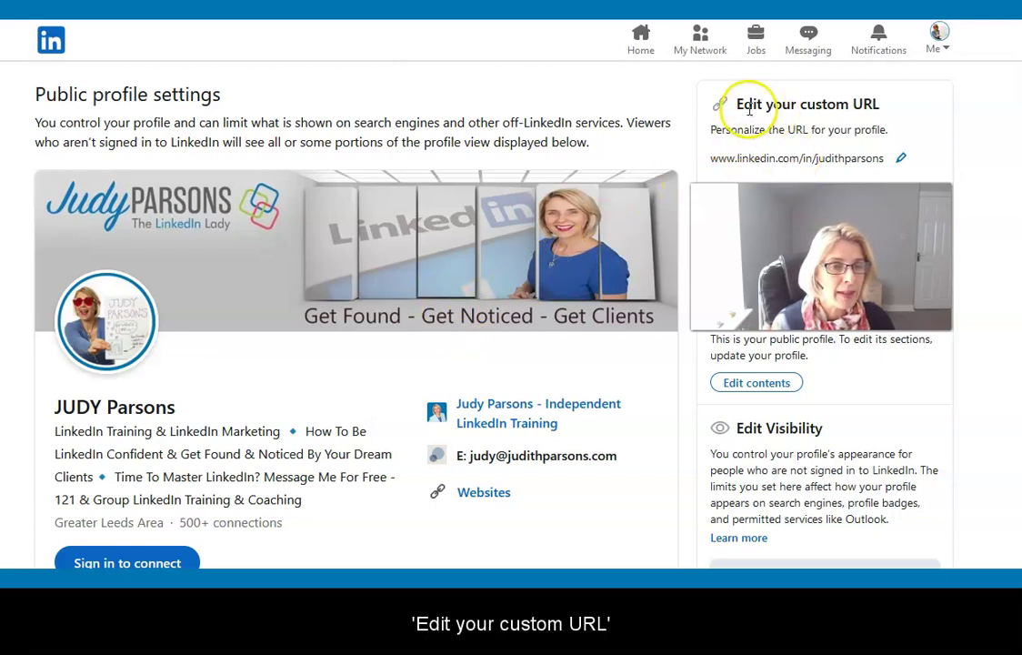
Edit the custom profile URL so that a hyphen separates the first name and surname
{"action": "left_click_drag", "start_coordinate": [743, 103], "coordinate": [885, 109]}
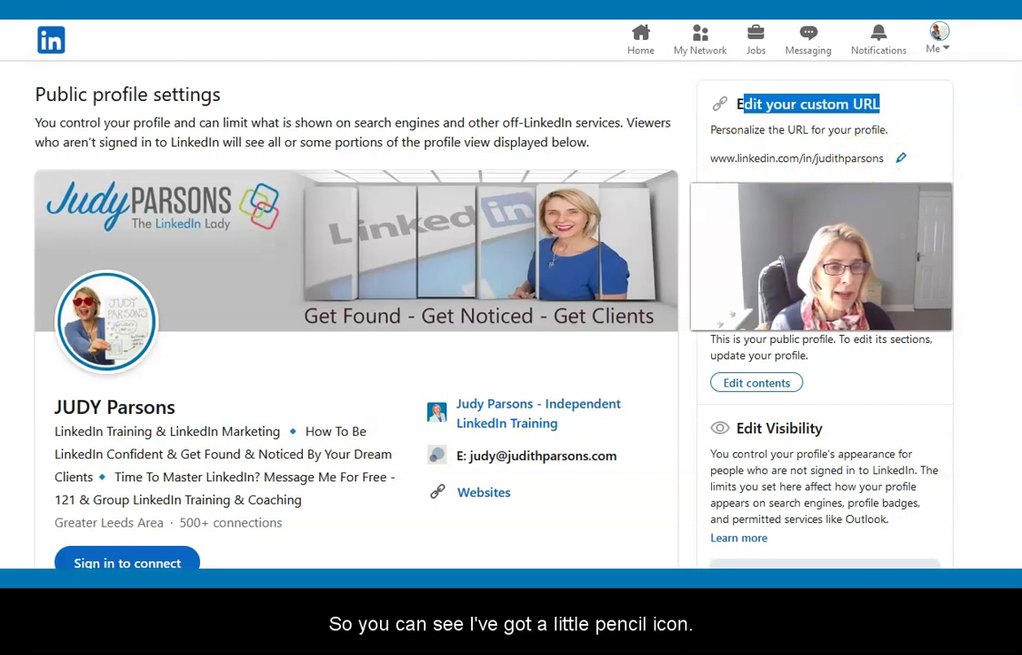
{"action": "scroll", "coordinate": [863, 168], "scroll_direction": "down", "scroll_amount": 2}
{"action": "scroll", "coordinate": [917, 130], "scroll_direction": "up", "scroll_amount": 2}
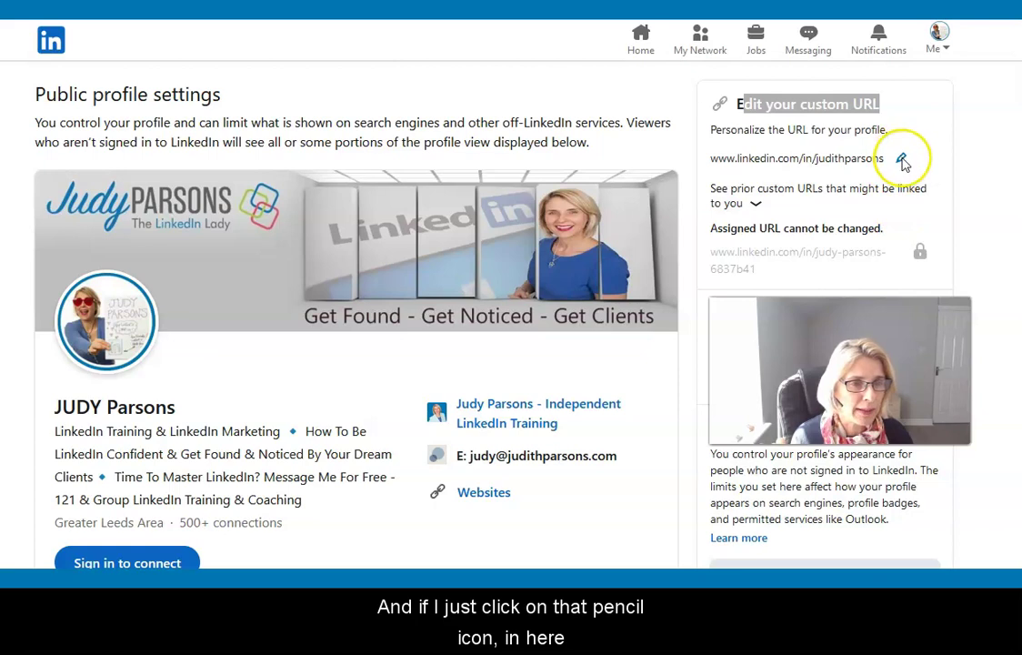
{"action": "left_click", "coordinate": [901, 160]}
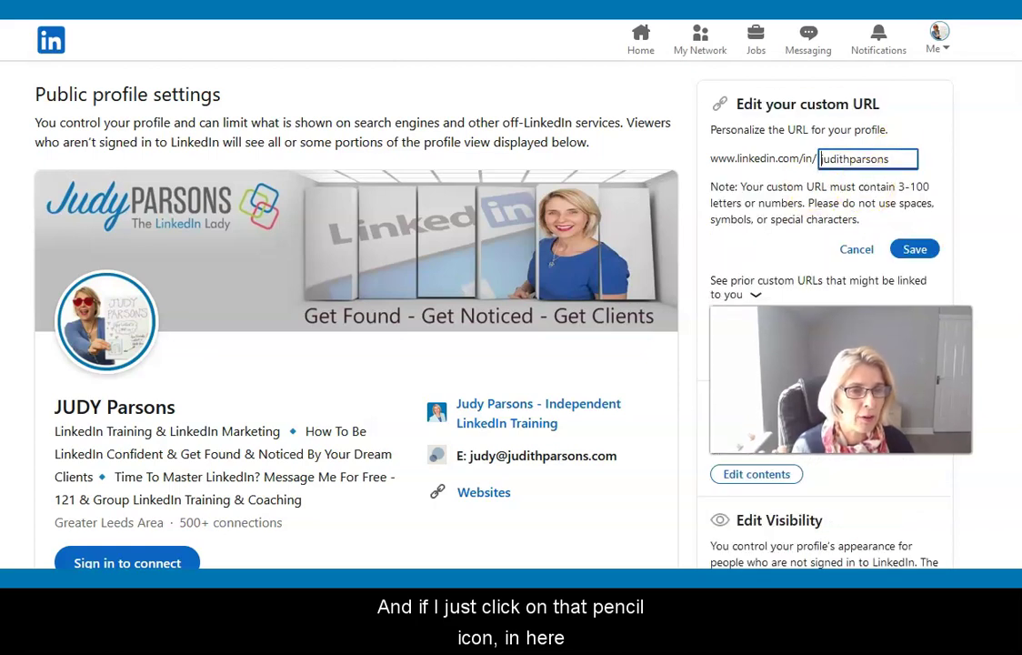
{"action": "left_click", "coordinate": [818, 200]}
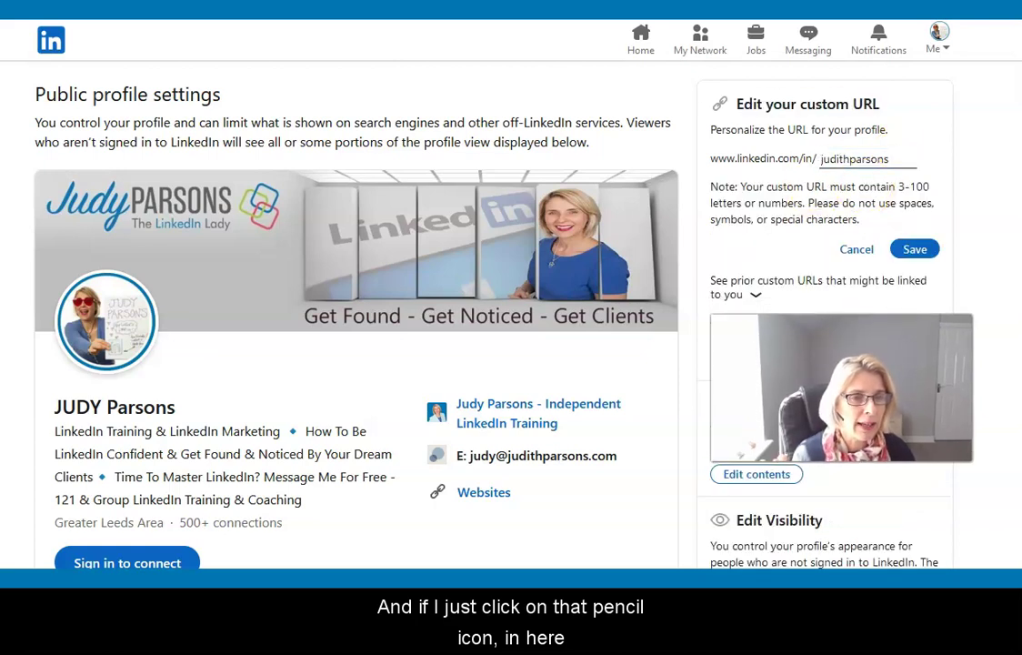
{"action": "left_click", "coordinate": [852, 160]}
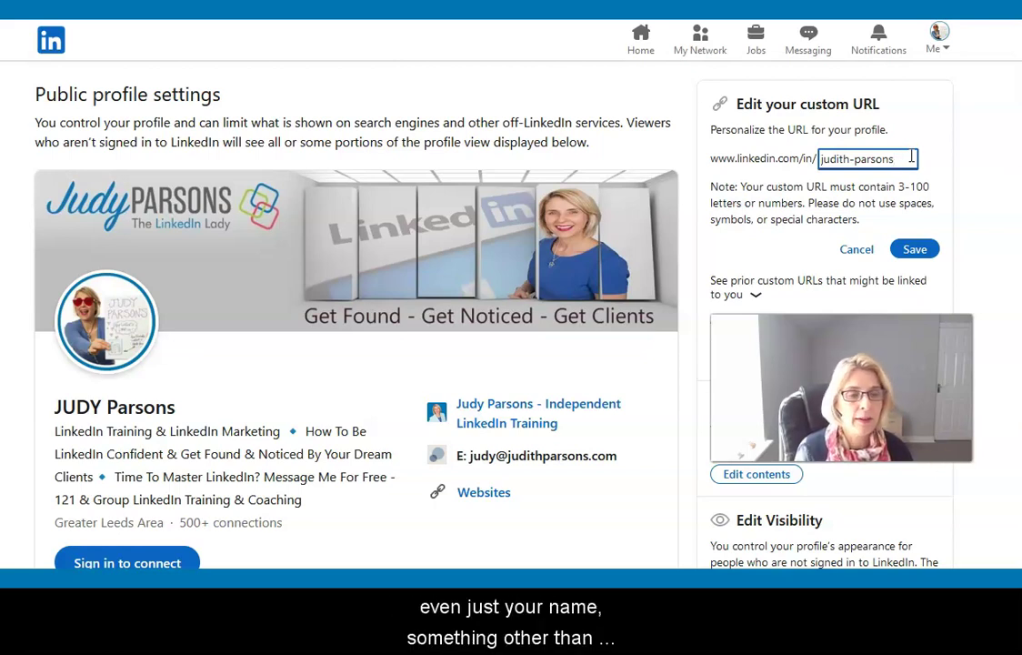
{"action": "left_click", "coordinate": [905, 151]}
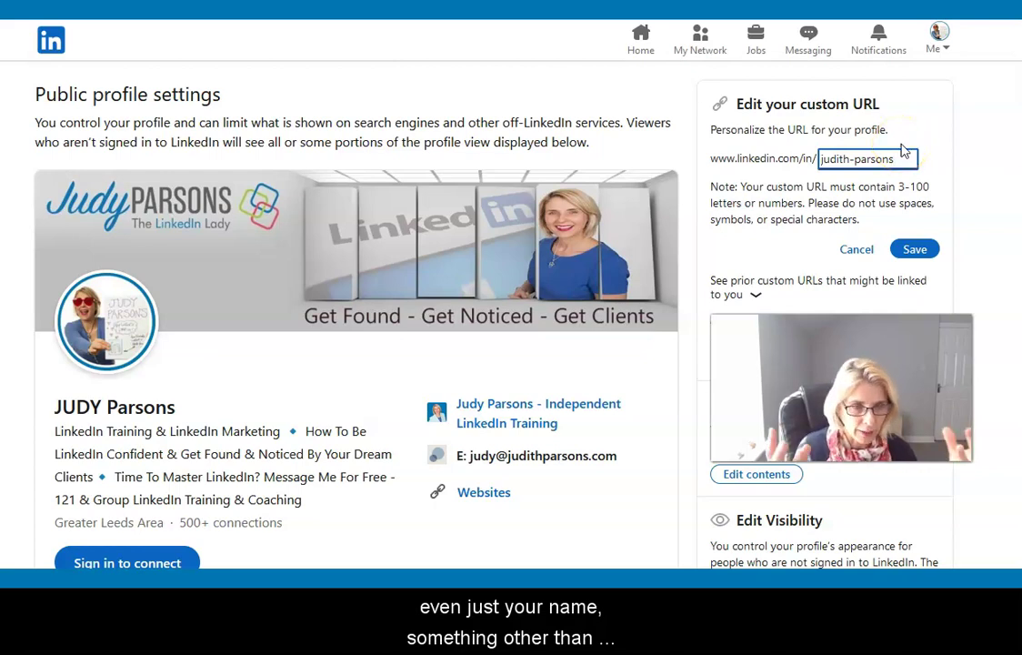
{"action": "left_click", "coordinate": [855, 256]}
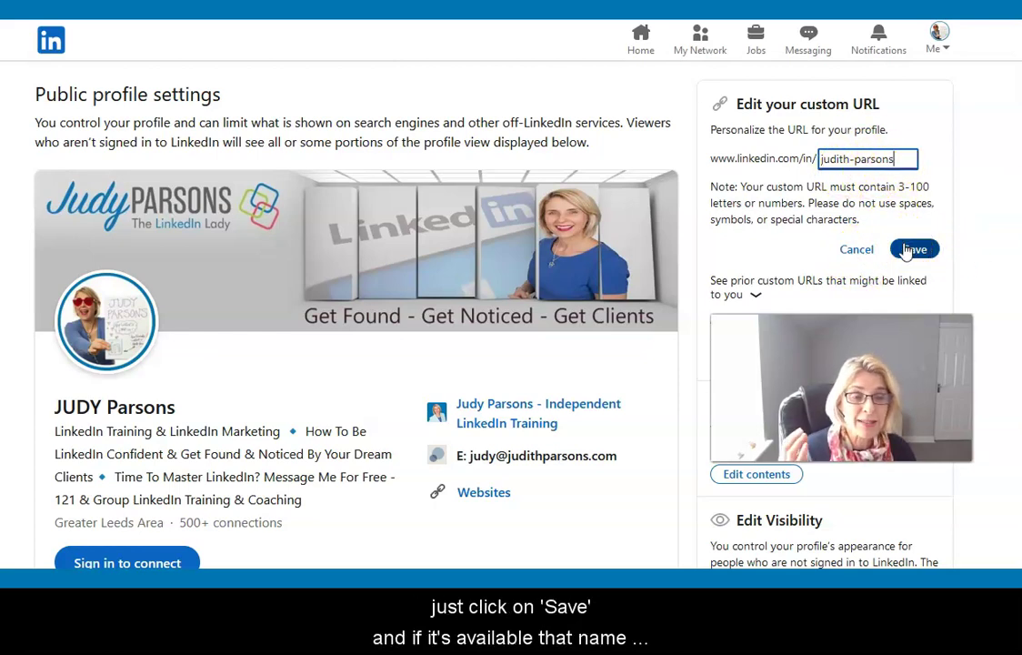
{"action": "left_click", "coordinate": [877, 206]}
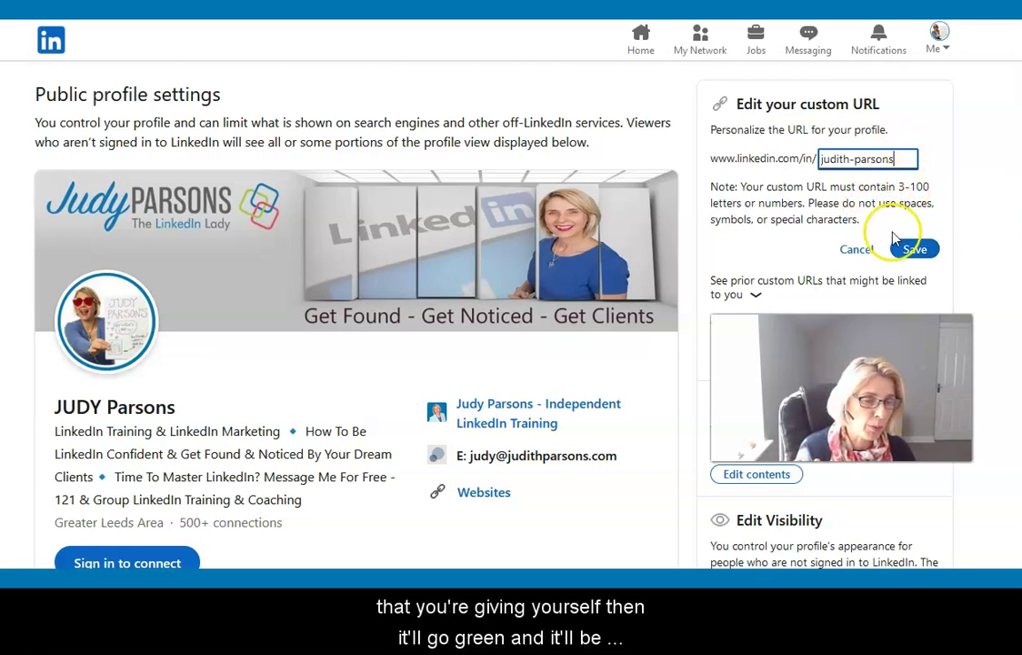
{"action": "left_click", "coordinate": [913, 255]}
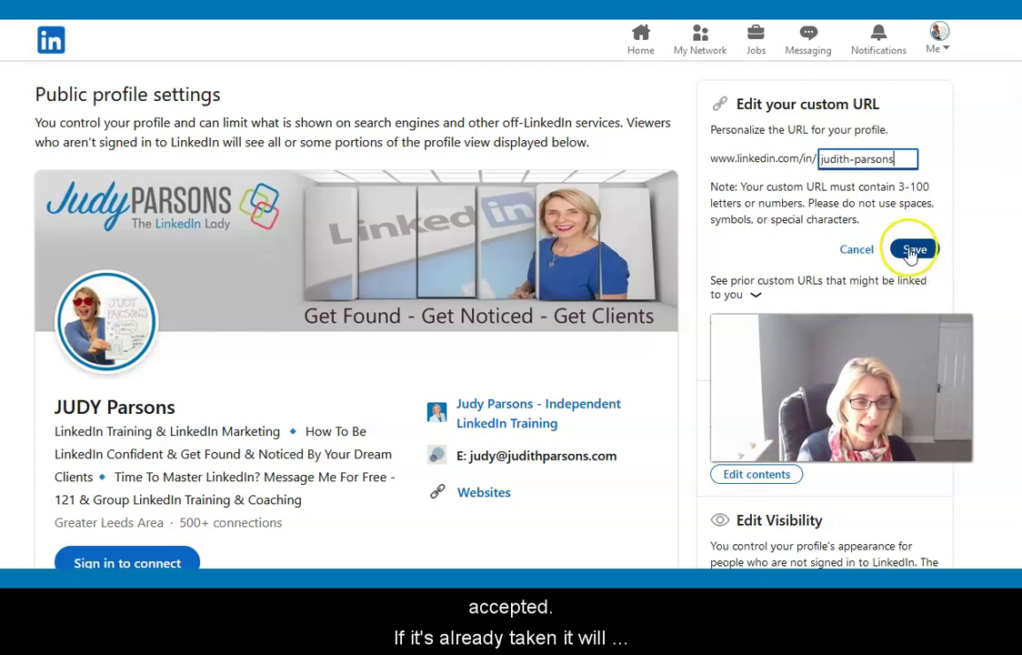